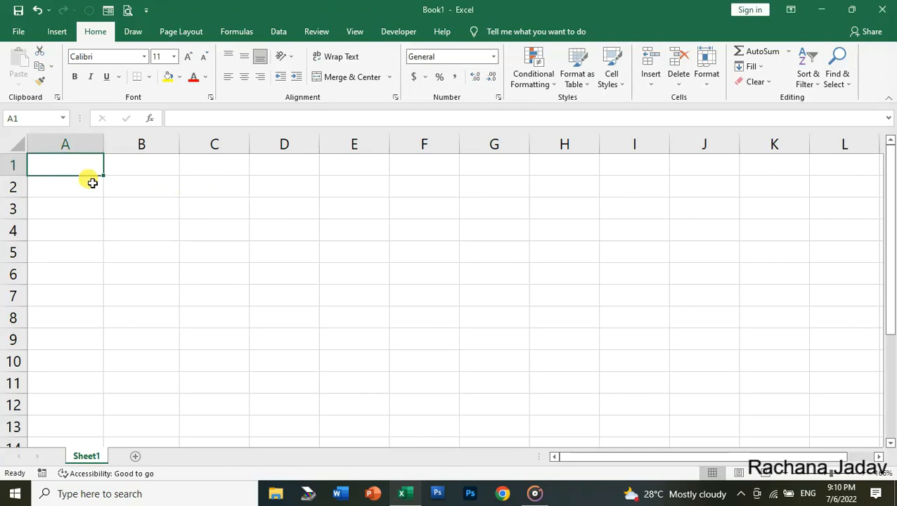
Step: Enter a first name in capitals in A1 and =LOWER(A1) in B1
{"action": "type", "text": "RACHANA"}
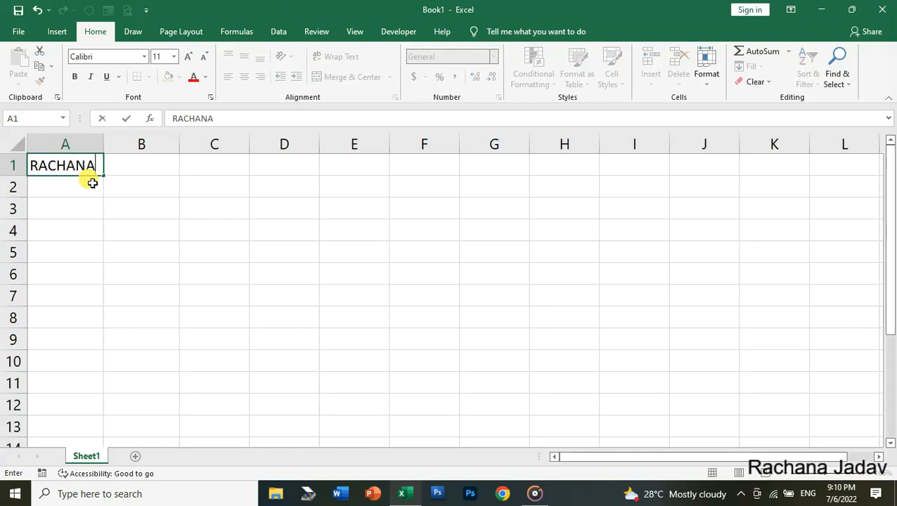
{"action": "key", "text": "Tab"}
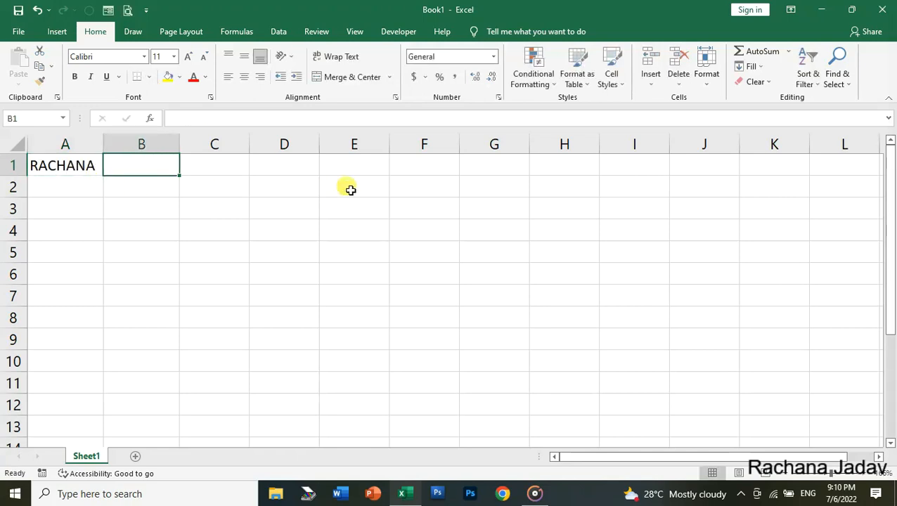
{"action": "type", "text": "=L"}
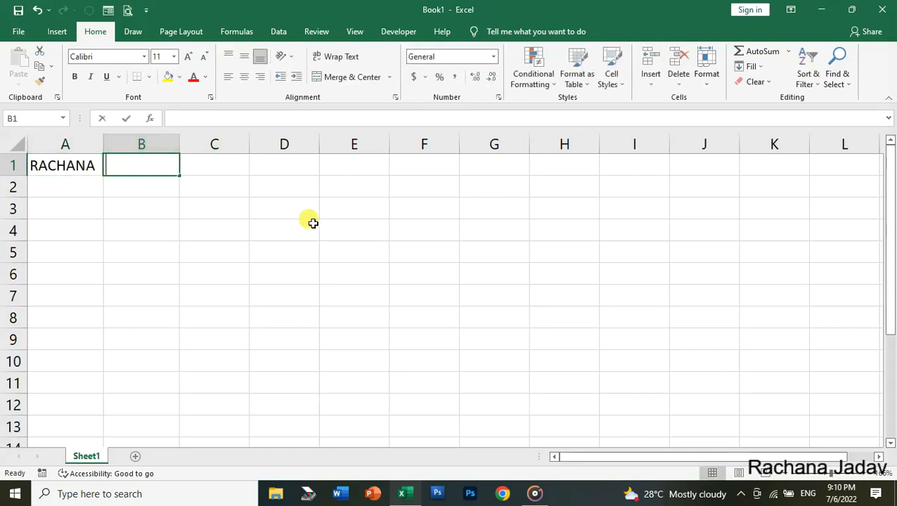
{"action": "type", "text": "OW"}
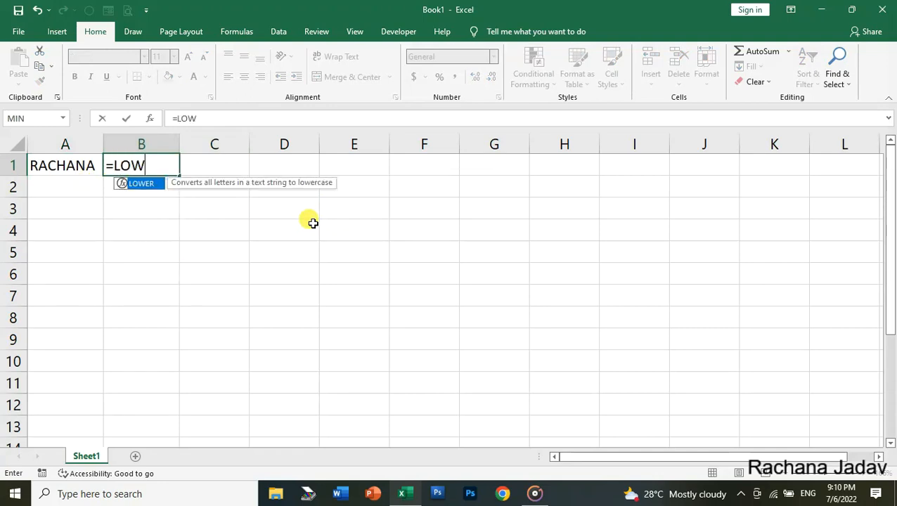
{"action": "type", "text": "ER("}
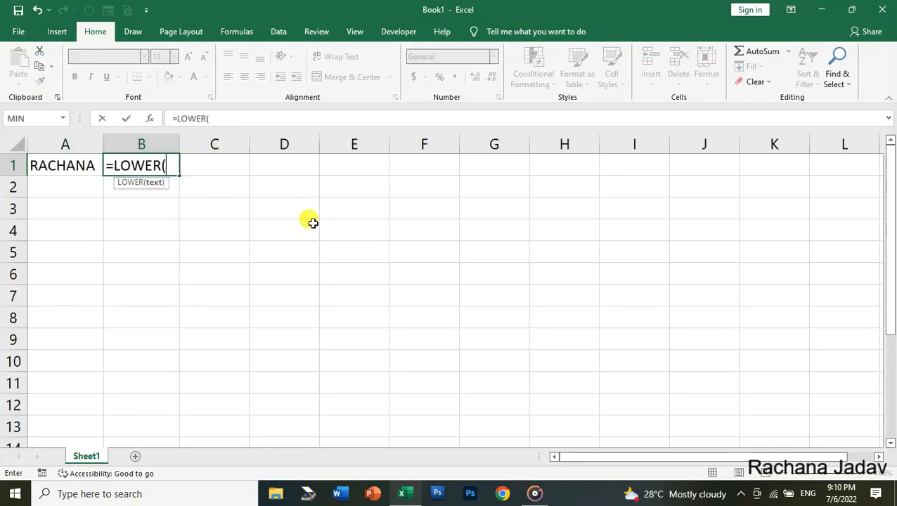
{"action": "left_click", "coordinate": [59, 168]}
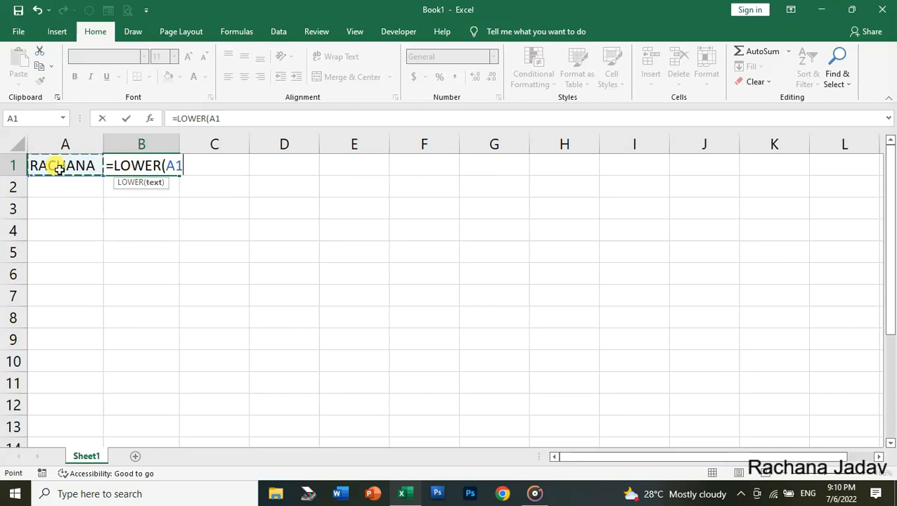
{"action": "type", "text": ")"}
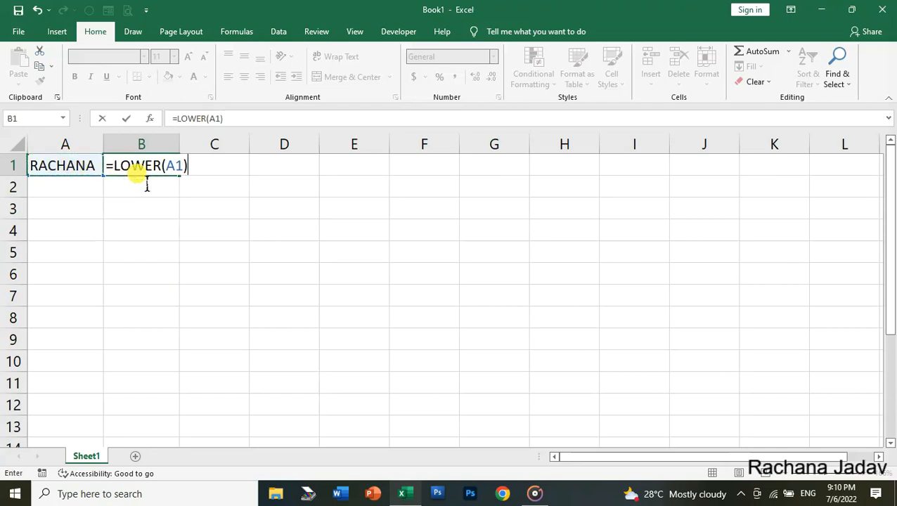
{"action": "key", "text": "Return"}
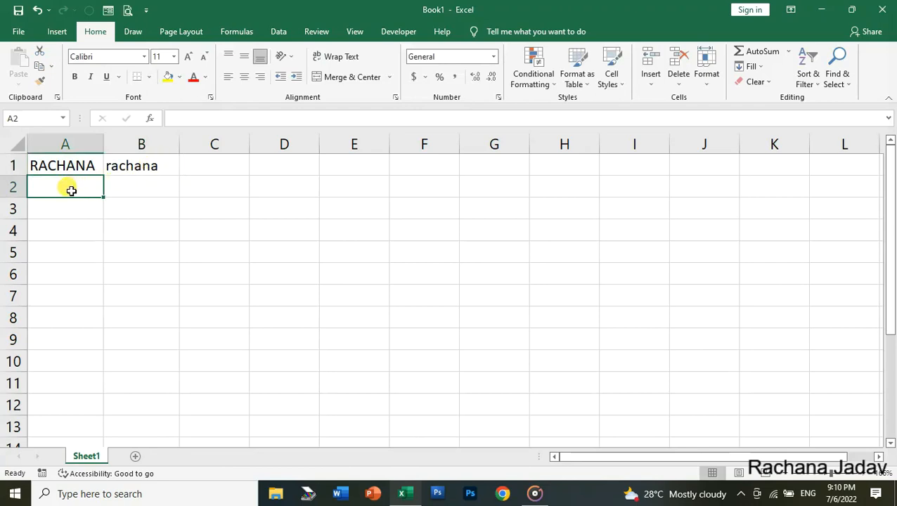
Step: Enter the first name in lowercase in A2 and =UPPER(A2) in B2
{"action": "type", "text": "rach"}
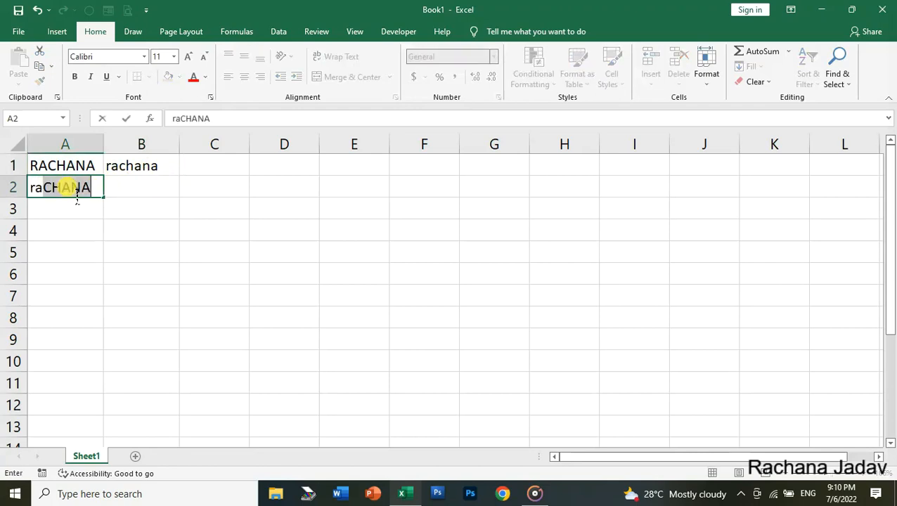
{"action": "type", "text": "ana"}
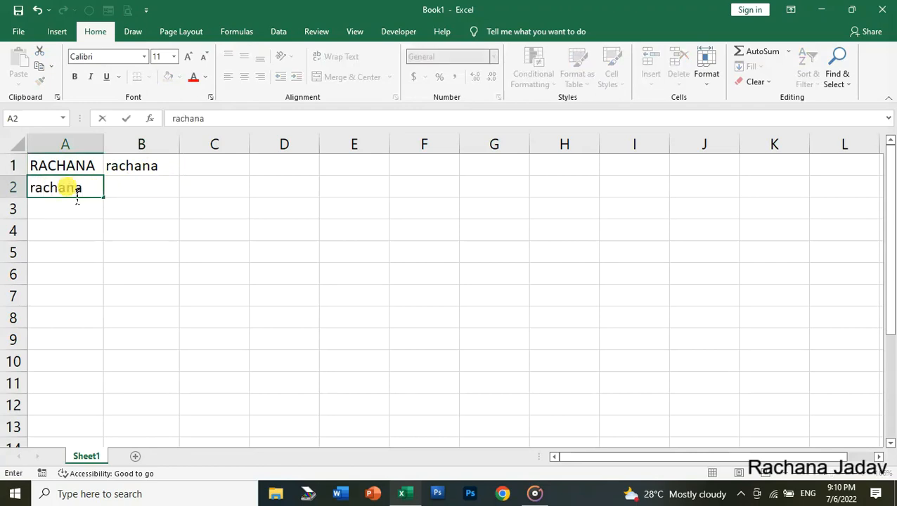
{"action": "key", "text": "Tab"}
{"action": "type", "text": "="}
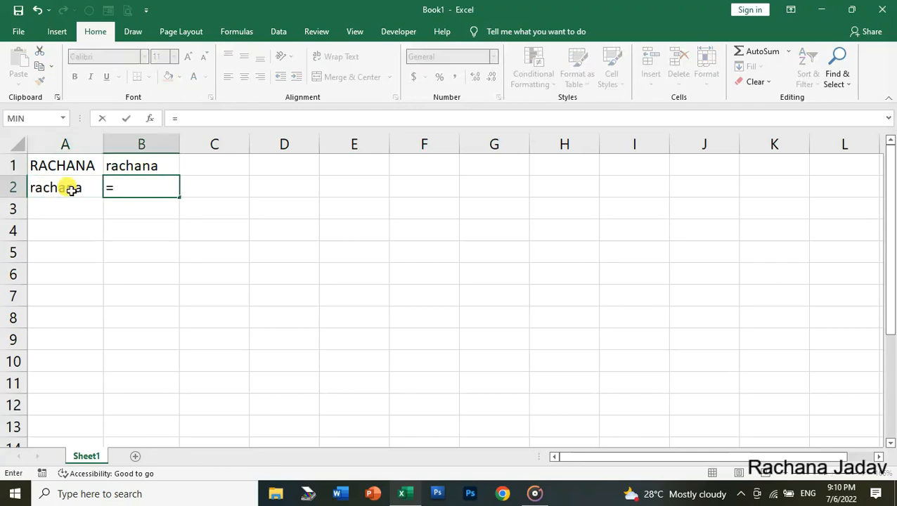
{"action": "type", "text": "upper("}
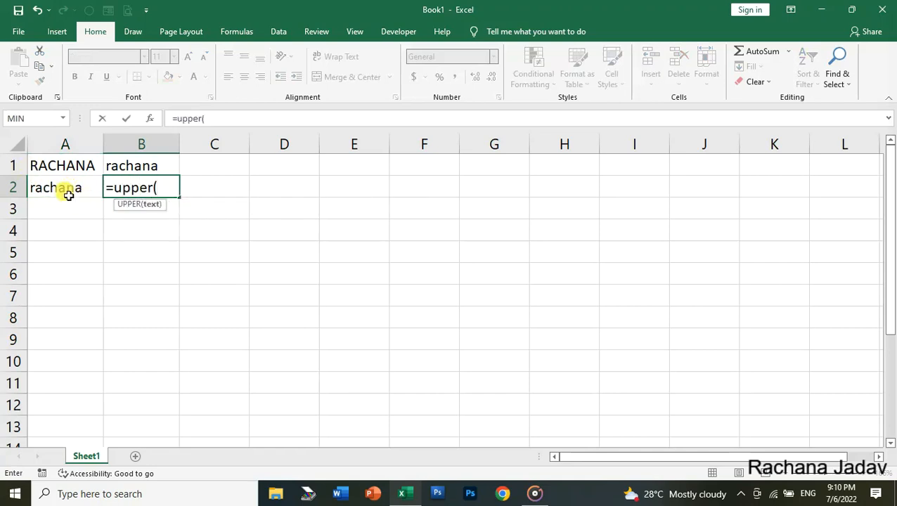
{"action": "left_click", "coordinate": [65, 191]}
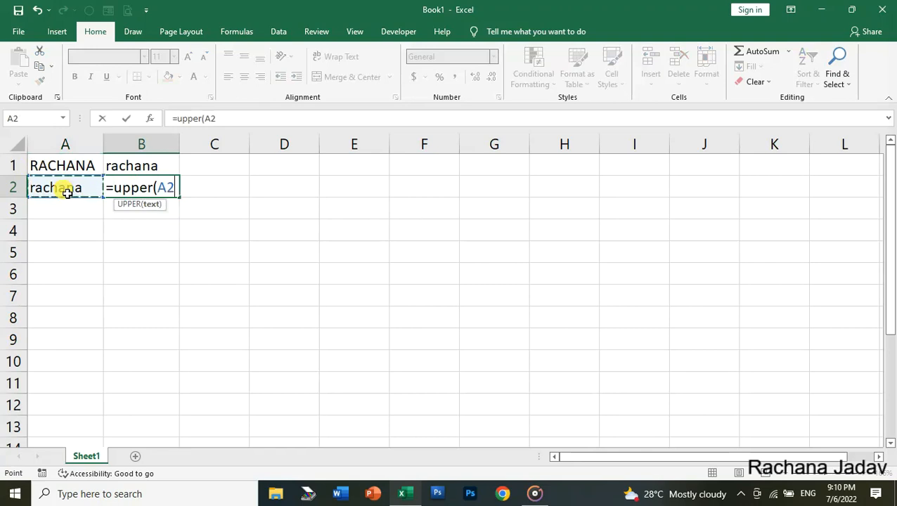
{"action": "type", "text": ")"}
{"action": "key", "text": "Return"}
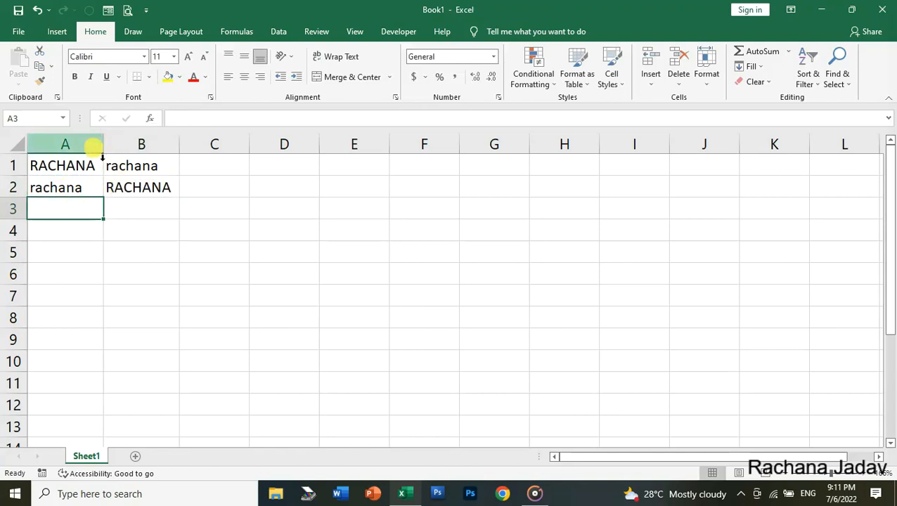
Step: Widen column A and enter a full name in capitals in A3
{"action": "left_click_drag", "start_coordinate": [103, 149], "coordinate": [225, 176]}
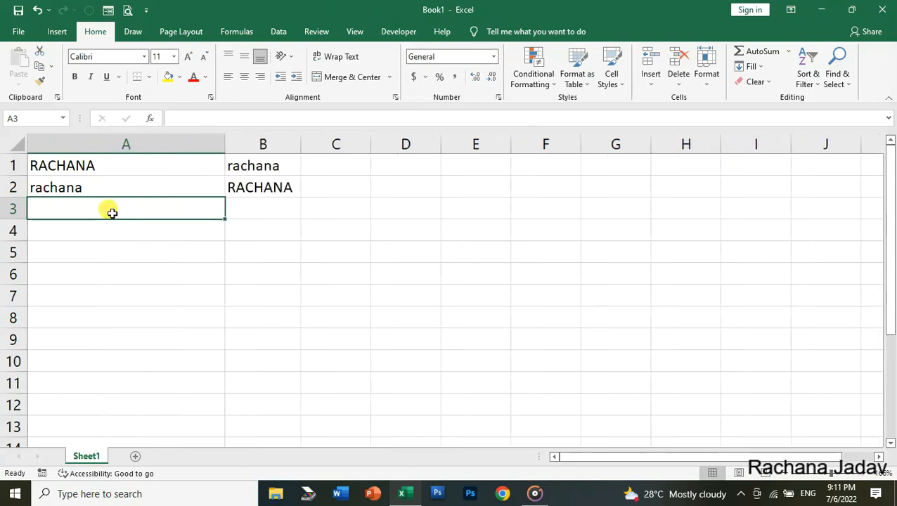
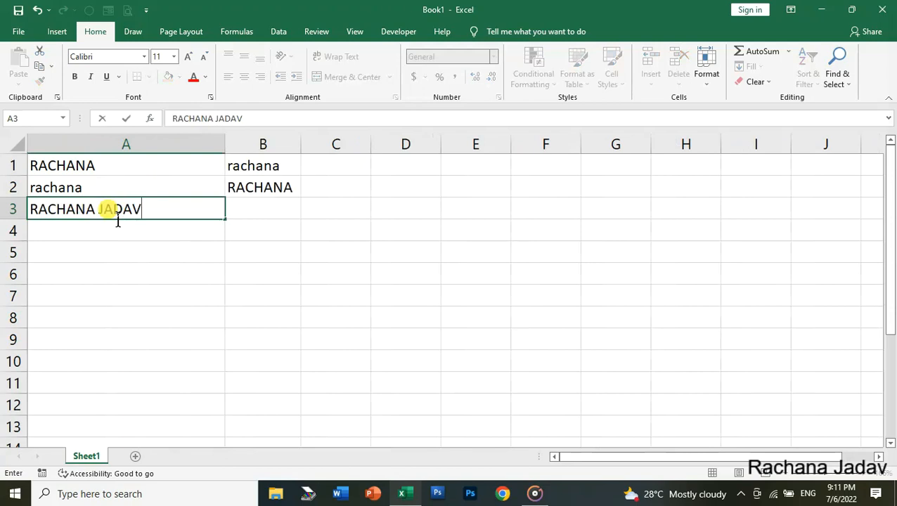
{"action": "key", "text": "Tab"}
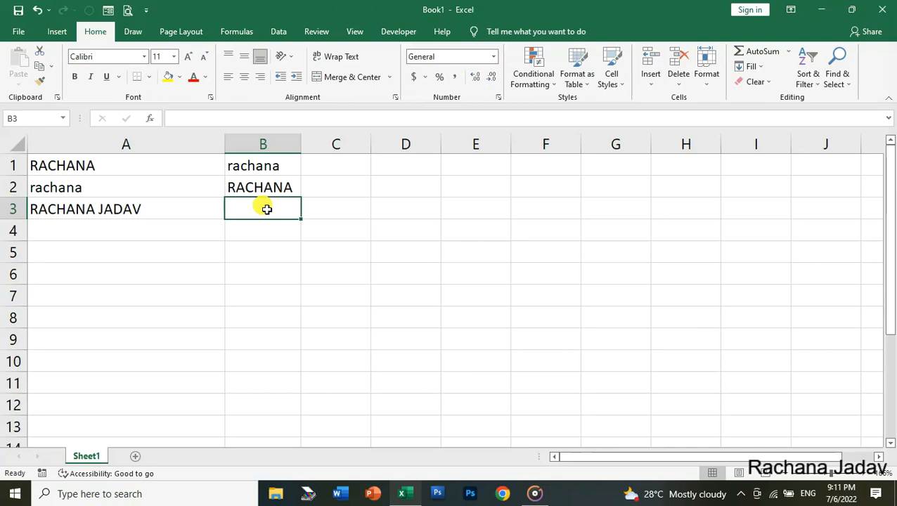
Step: Enter =PROPER(A3) in B3 and autofit column B to its contents
{"action": "type", "text": "="}
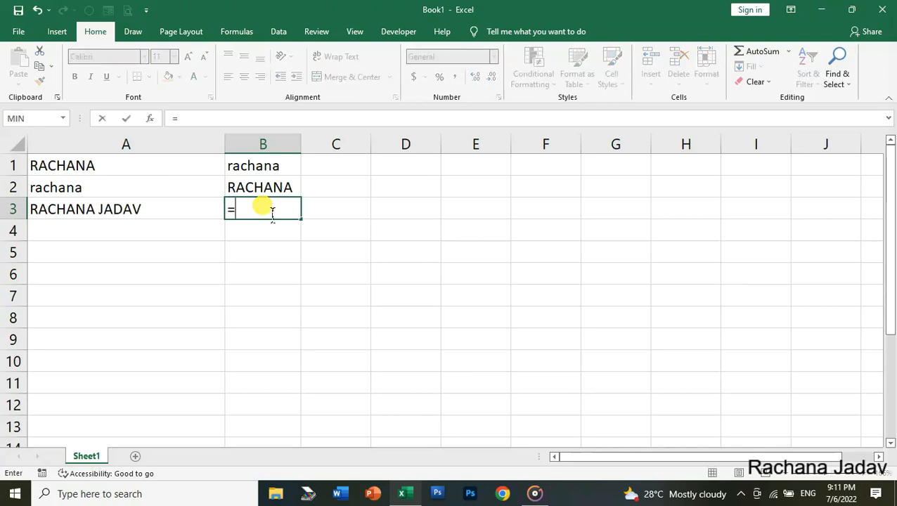
{"action": "type", "text": "PROPER"}
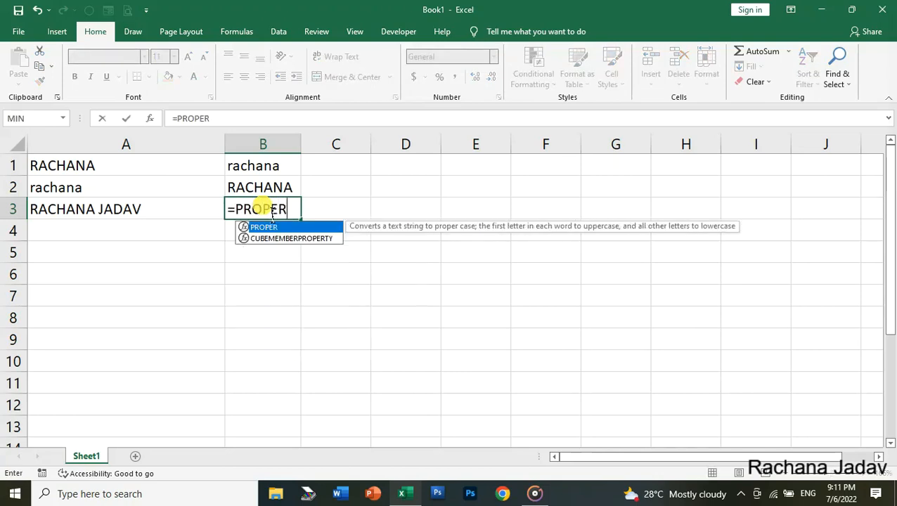
{"action": "type", "text": "("}
{"action": "left_click", "coordinate": [135, 218]}
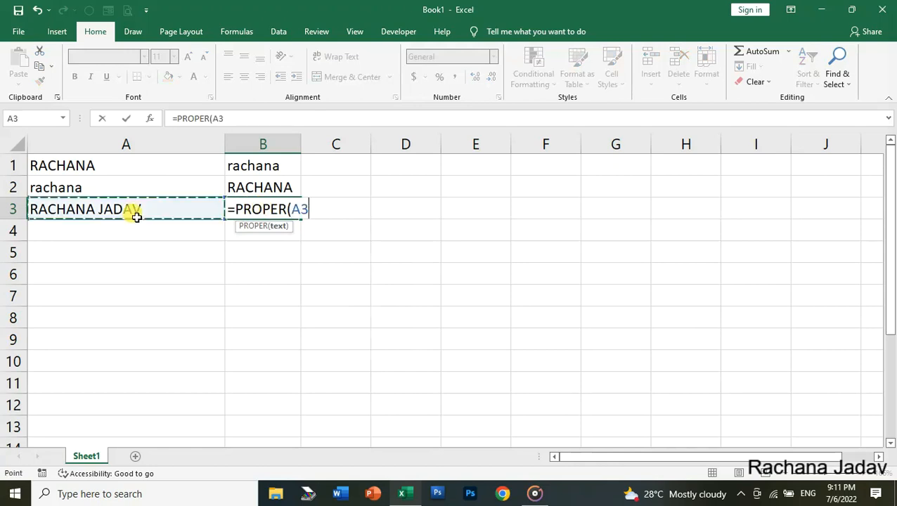
{"action": "type", "text": ")"}
{"action": "key", "text": "Return"}
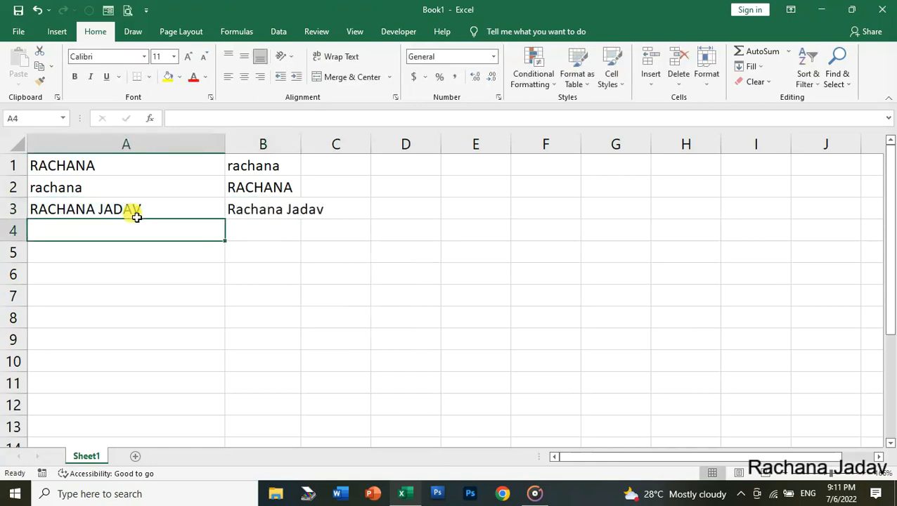
{"action": "left_click", "coordinate": [267, 211]}
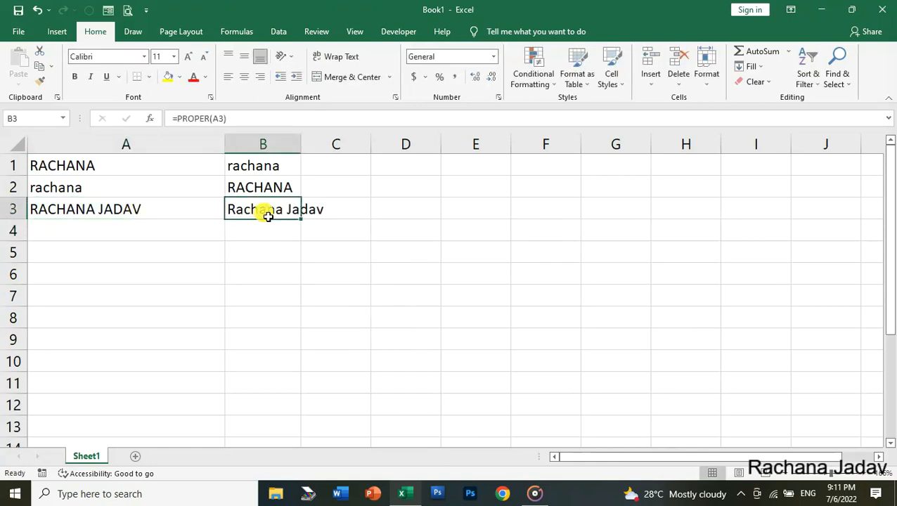
{"action": "double_click", "coordinate": [302, 154]}
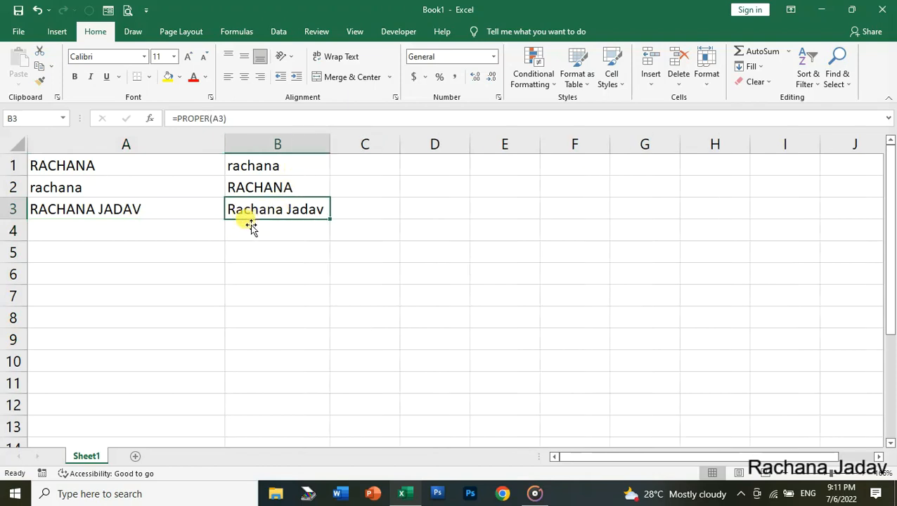
{"action": "left_click", "coordinate": [143, 236]}
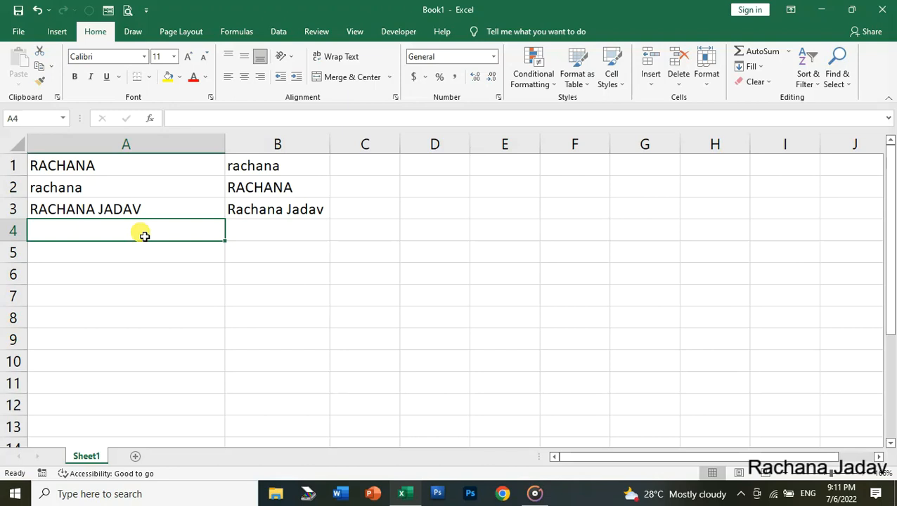
Step: Enter =LEN(B3) in C3, returning 13 characters for the proper-case name
{"action": "type", "text": "=LEN"}
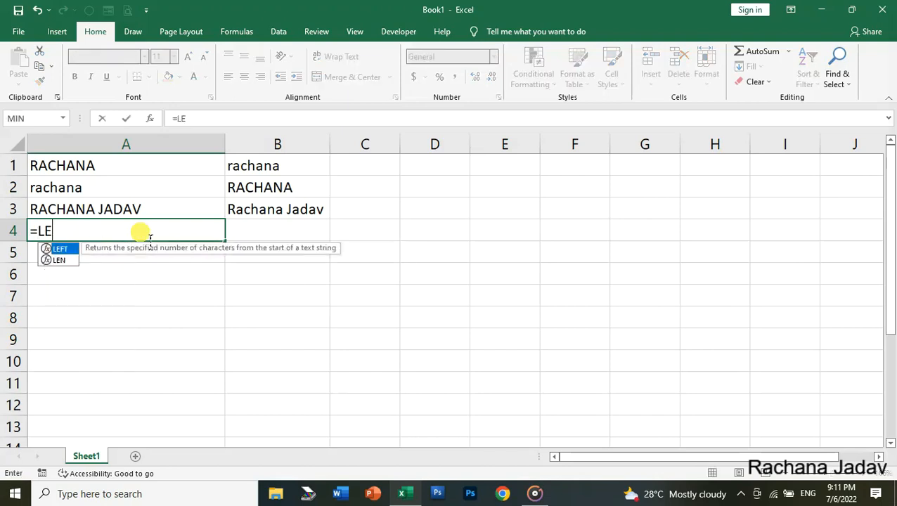
{"action": "key", "text": "BackSpace"}
{"action": "key", "text": "BackSpace"}
{"action": "key", "text": "BackSpace"}
{"action": "key", "text": "BackSpace"}
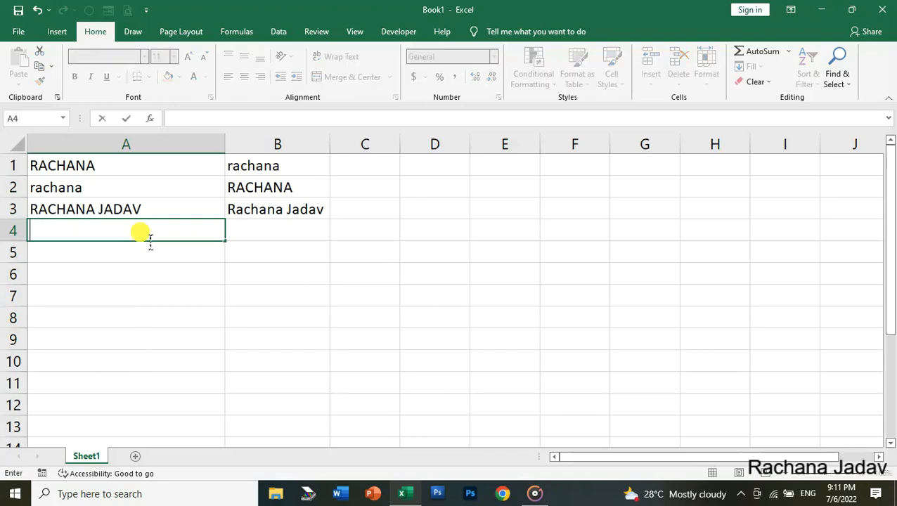
{"action": "left_click", "coordinate": [377, 218]}
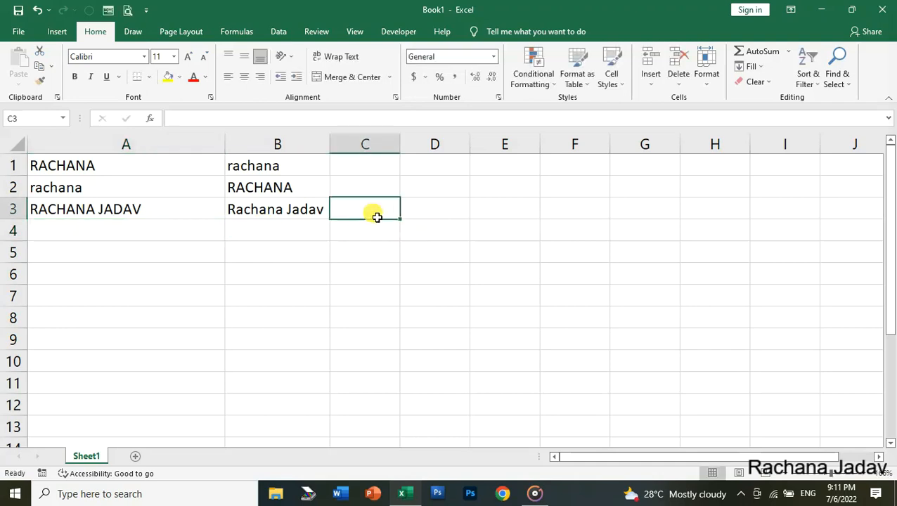
{"action": "type", "text": "=E"}
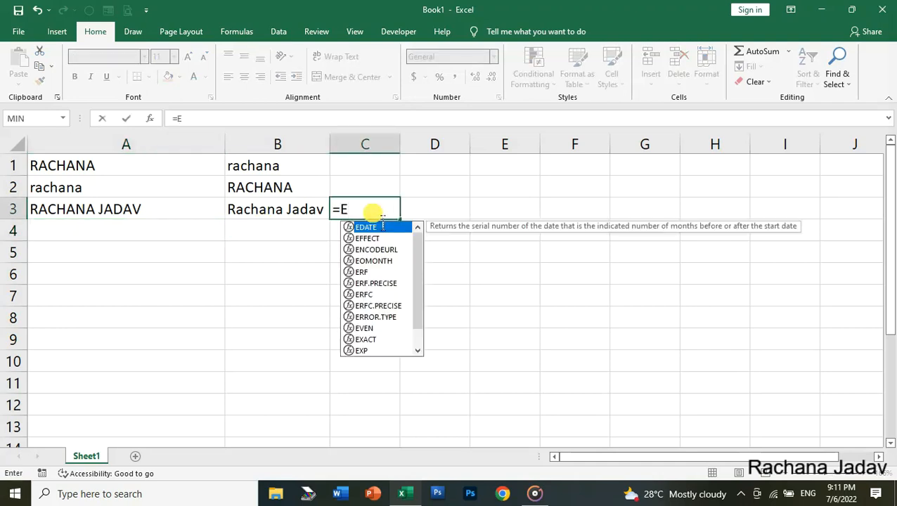
{"action": "key", "text": "BackSpace"}
{"action": "type", "text": "LEN"}
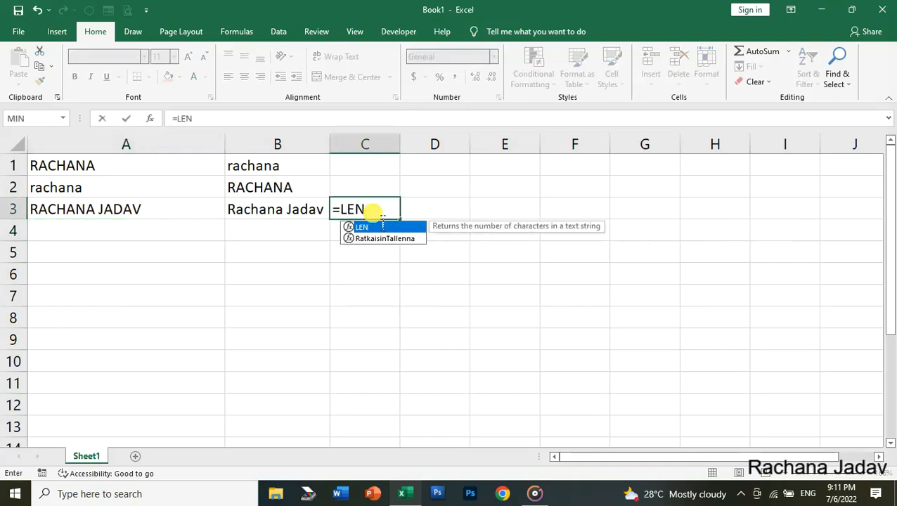
{"action": "type", "text": "("}
{"action": "left_click", "coordinate": [279, 211]}
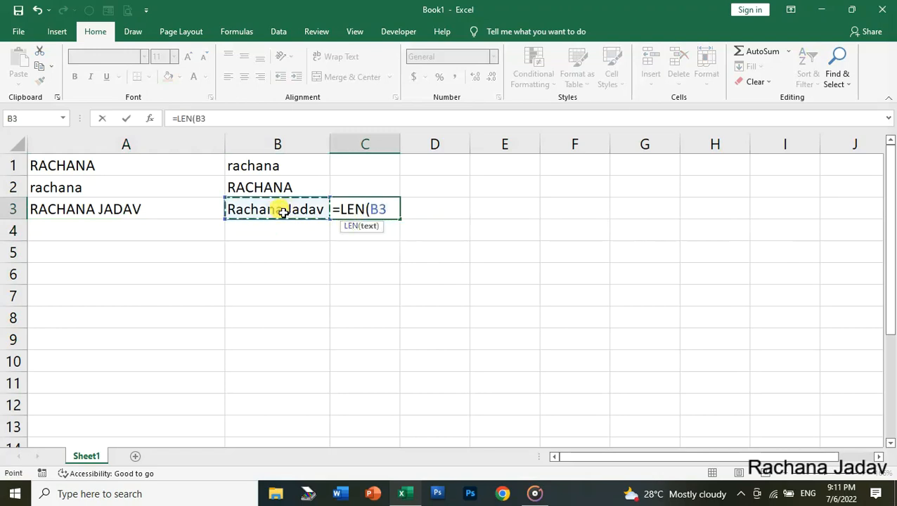
{"action": "key", "text": "Return"}
{"action": "left_click", "coordinate": [369, 213]}
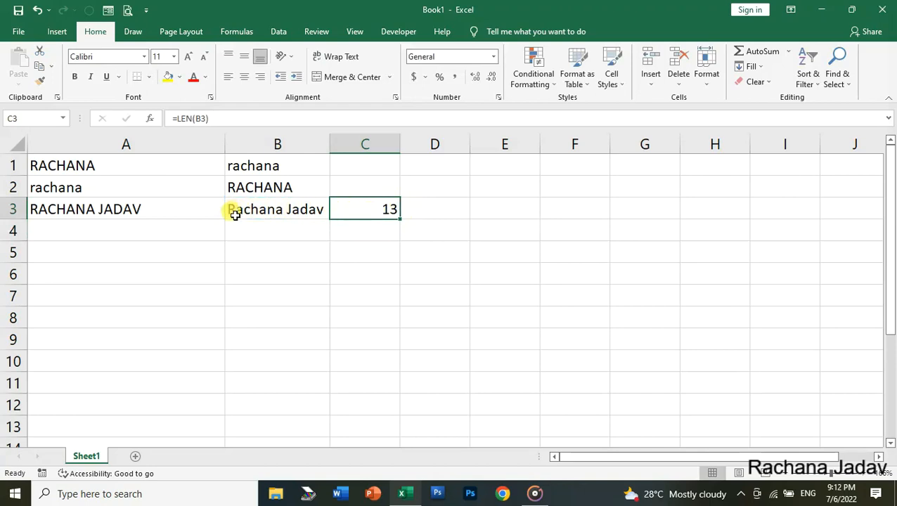
Step: Type the first name in capitals in A4 and the surname in capitals in B4
{"action": "left_click", "coordinate": [123, 239]}
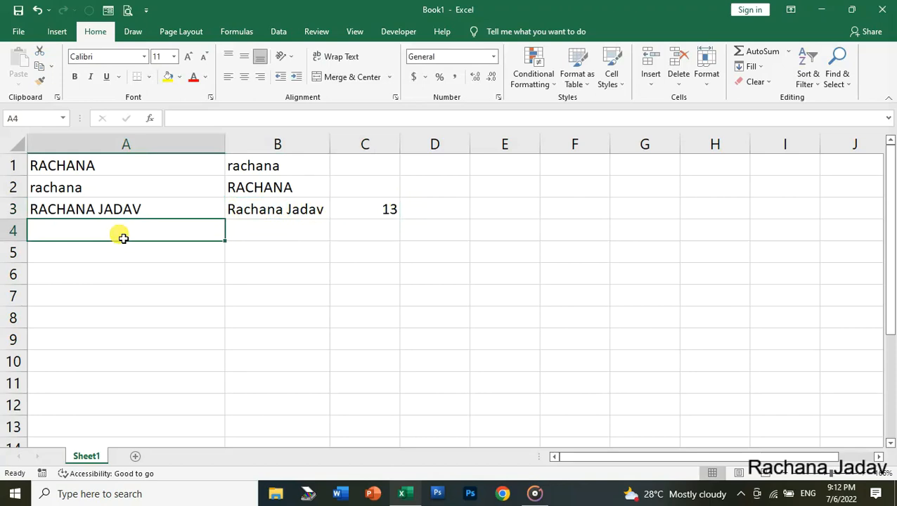
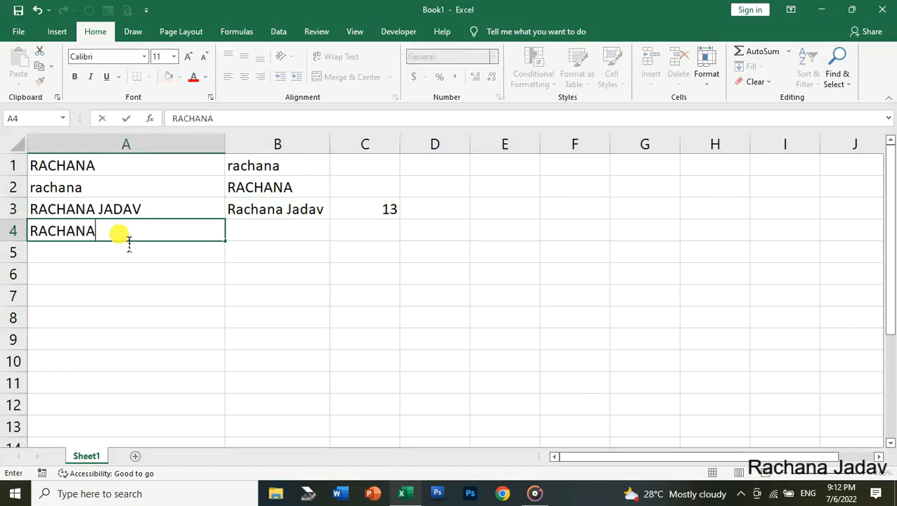
{"action": "key", "text": "Tab"}
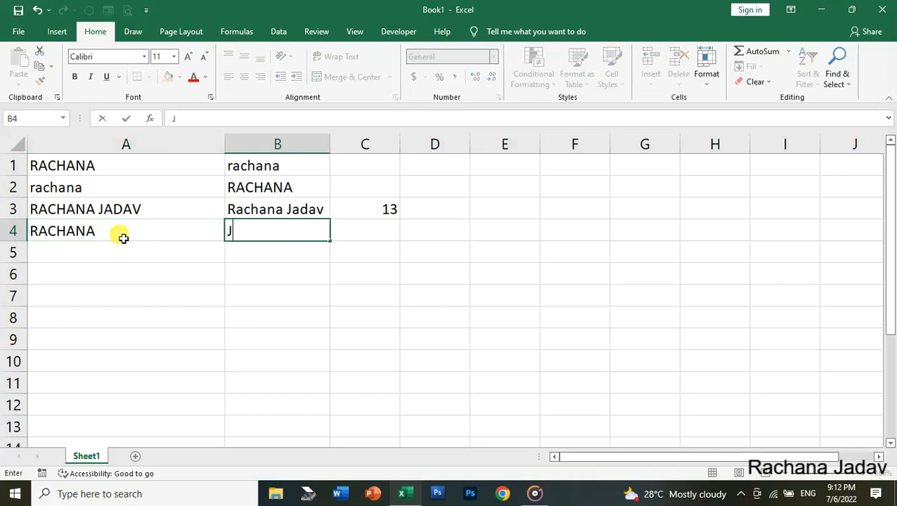
{"action": "key", "text": "Tab"}
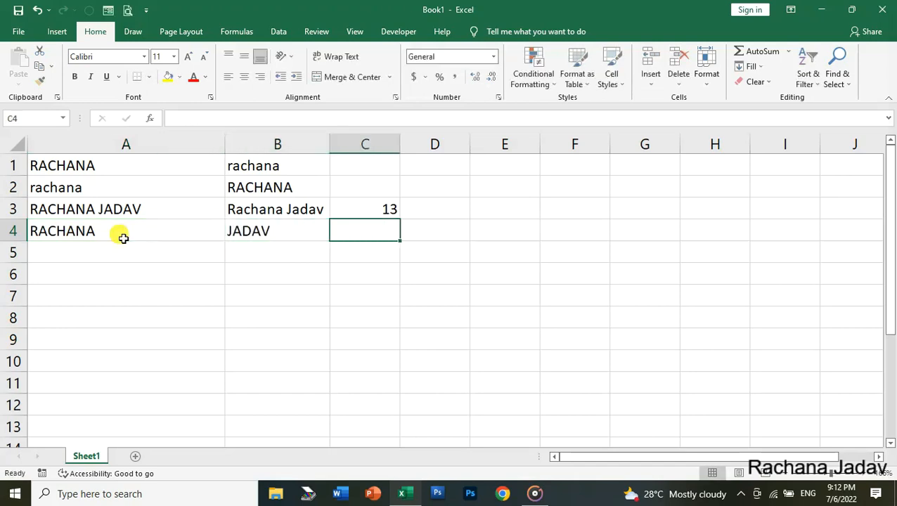
Step: Enter =CONCATENATE(A4," ",B4) in C4 to show the full name
{"action": "type", "text": "="}
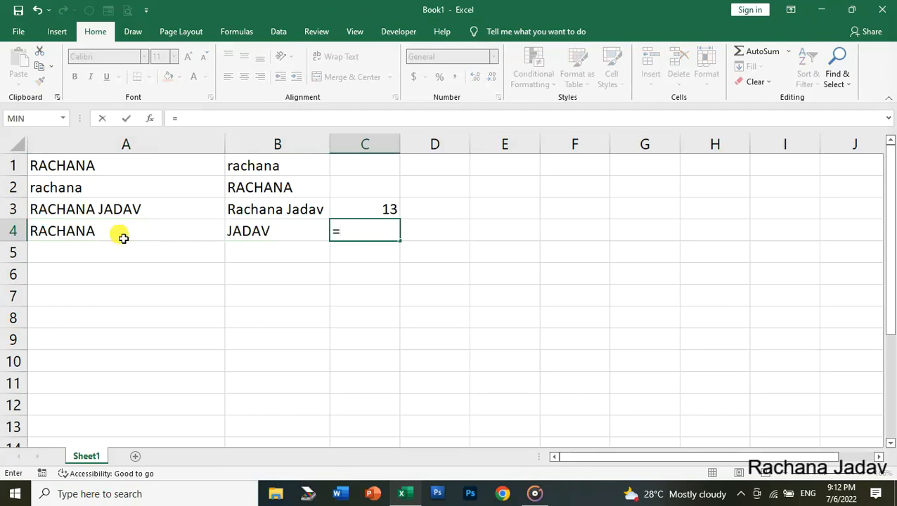
{"action": "type", "text": "CON"}
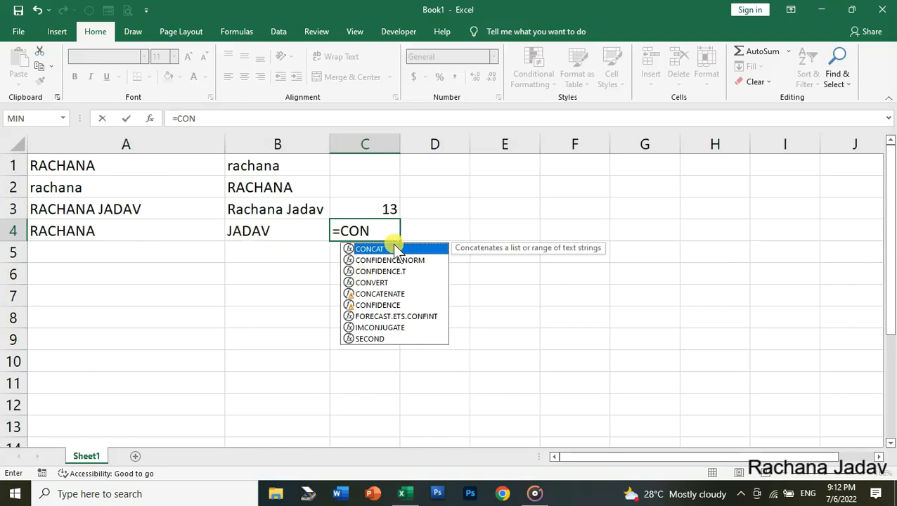
{"action": "left_click", "coordinate": [387, 294]}
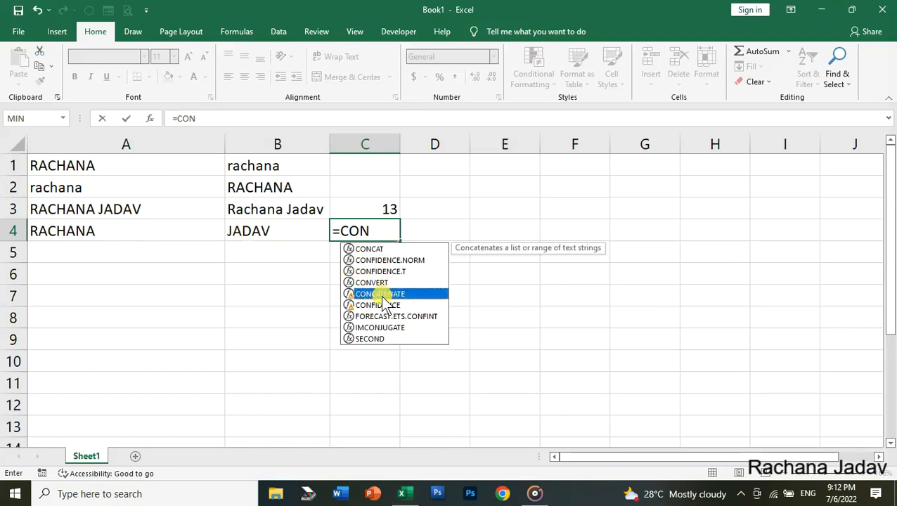
{"action": "key", "text": "Return"}
{"action": "left_click", "coordinate": [380, 238]}
{"action": "type", "text": "="}
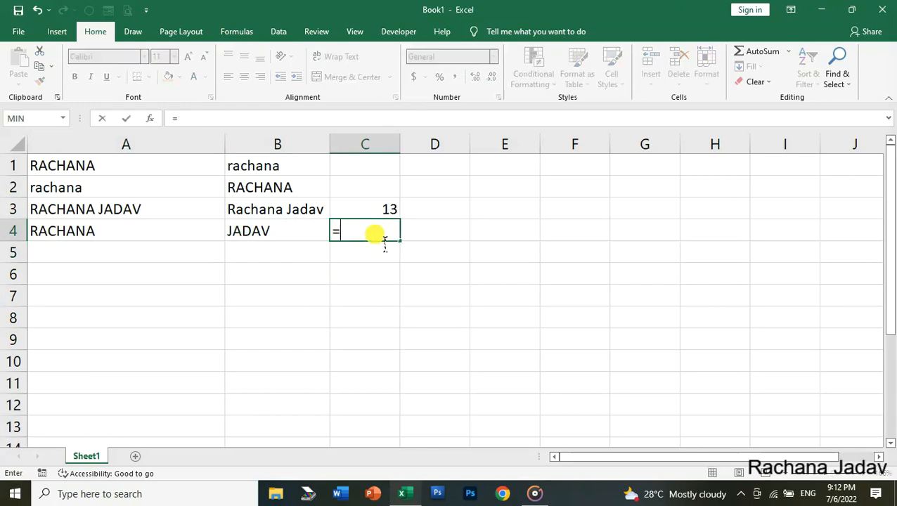
{"action": "type", "text": "CONCATER"}
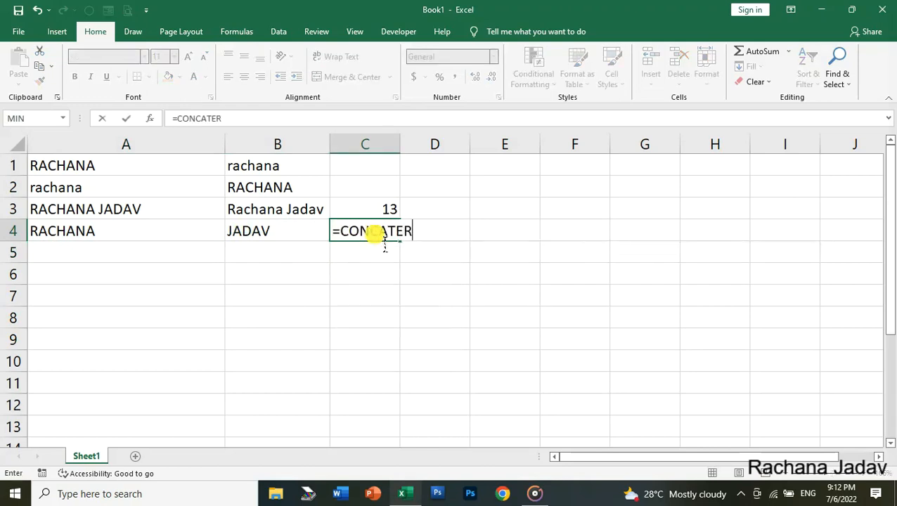
{"action": "key", "text": "BackSpace"}
{"action": "type", "text": "NATE"}
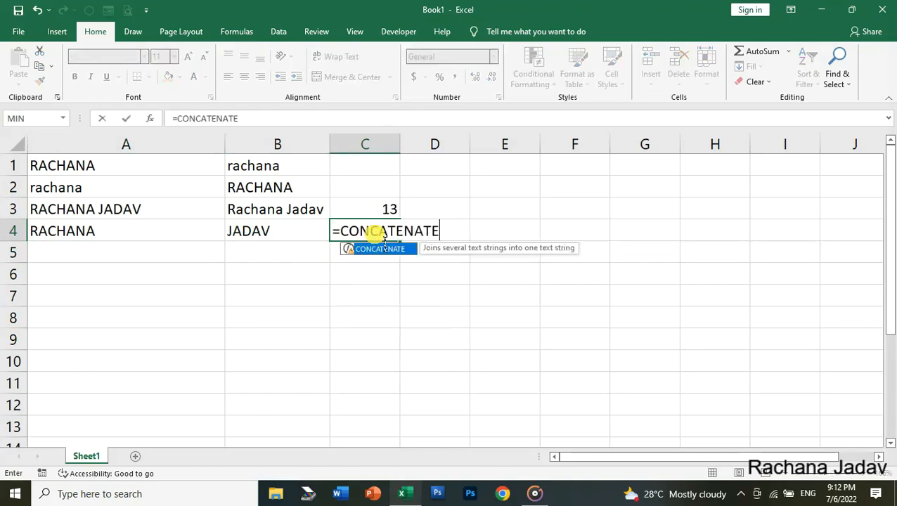
{"action": "type", "text": "("}
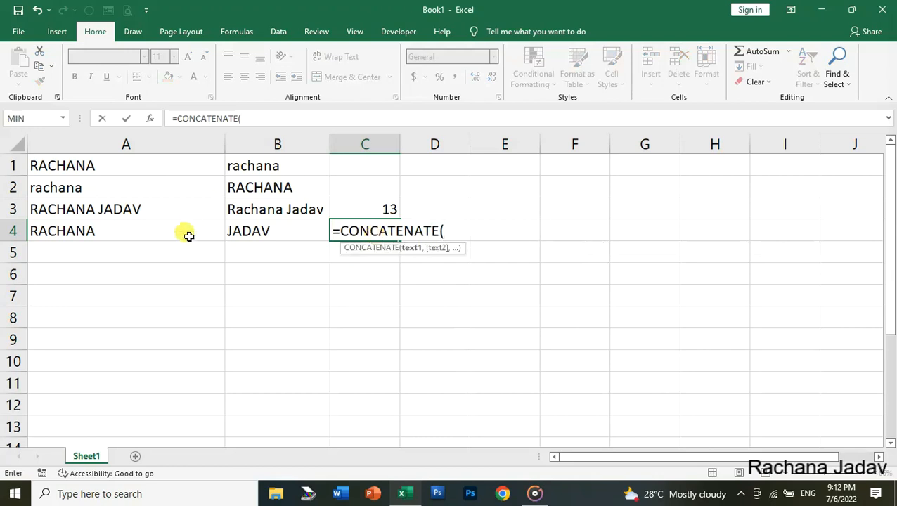
{"action": "left_click", "coordinate": [114, 239]}
{"action": "type", "text": ","}
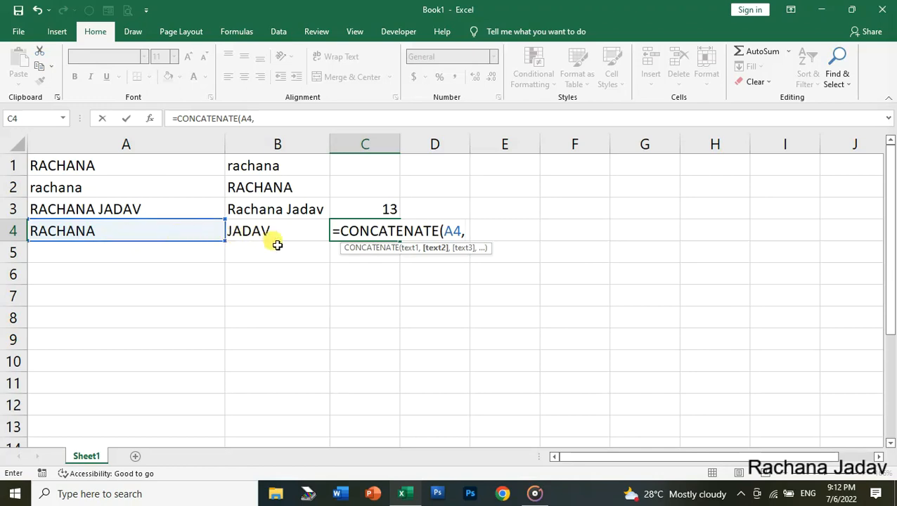
{"action": "type", "text": "\""}
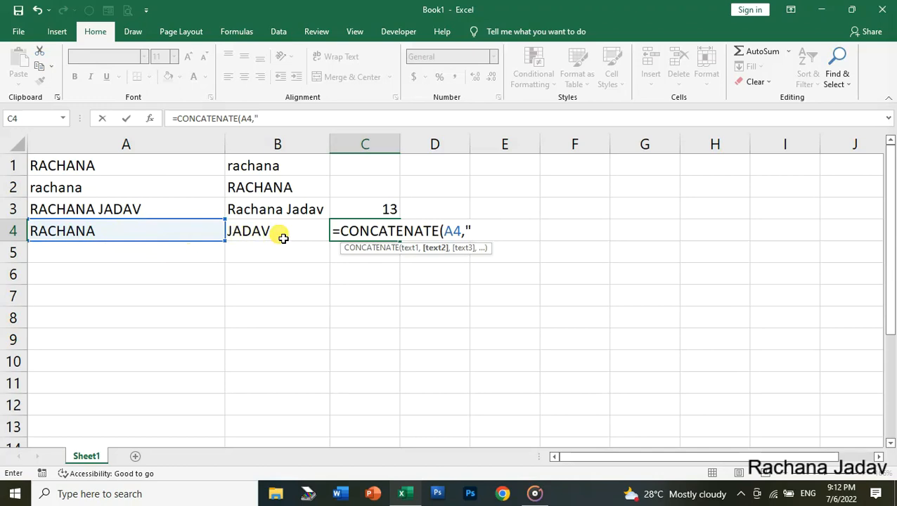
{"action": "type", "text": " \","}
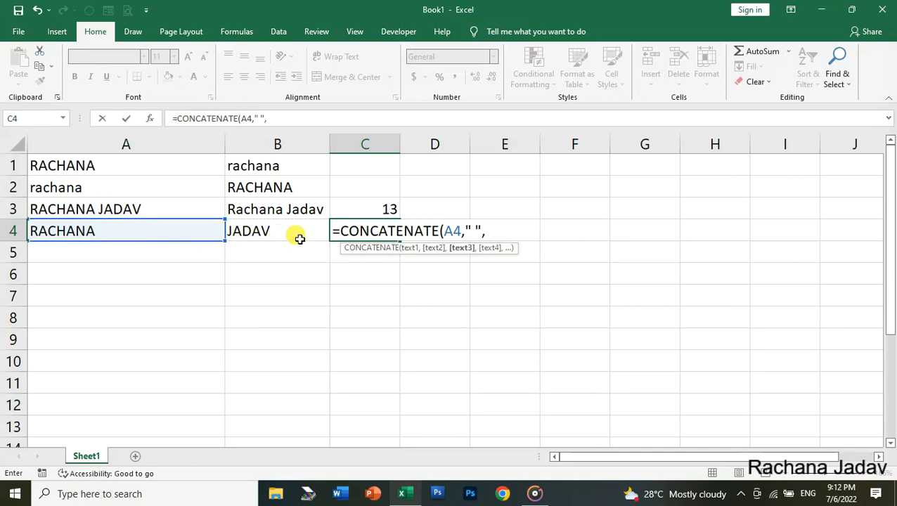
{"action": "left_click", "coordinate": [270, 230]}
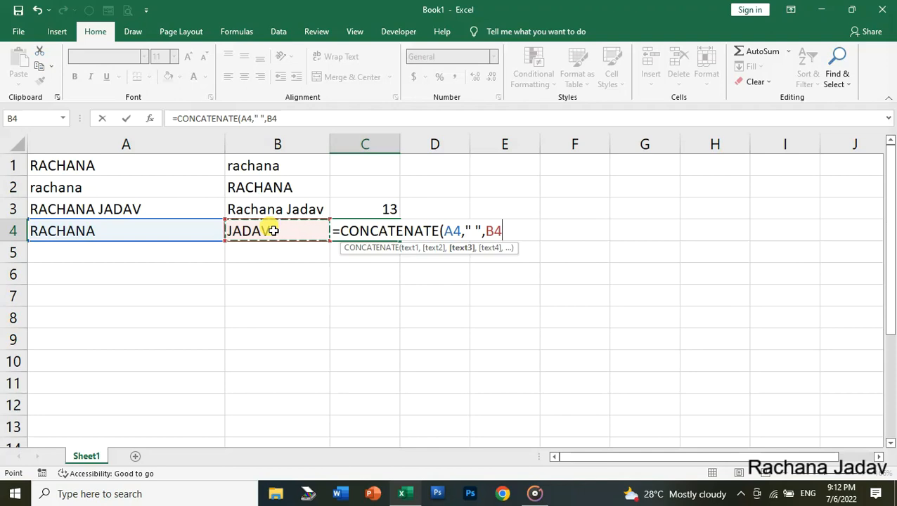
{"action": "type", "text": ")"}
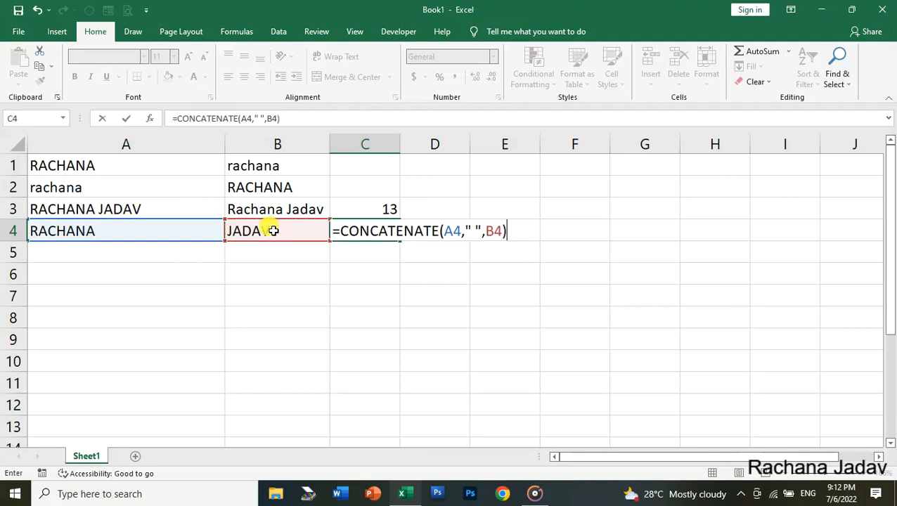
{"action": "key", "text": "Return"}
{"action": "left_click", "coordinate": [387, 234]}
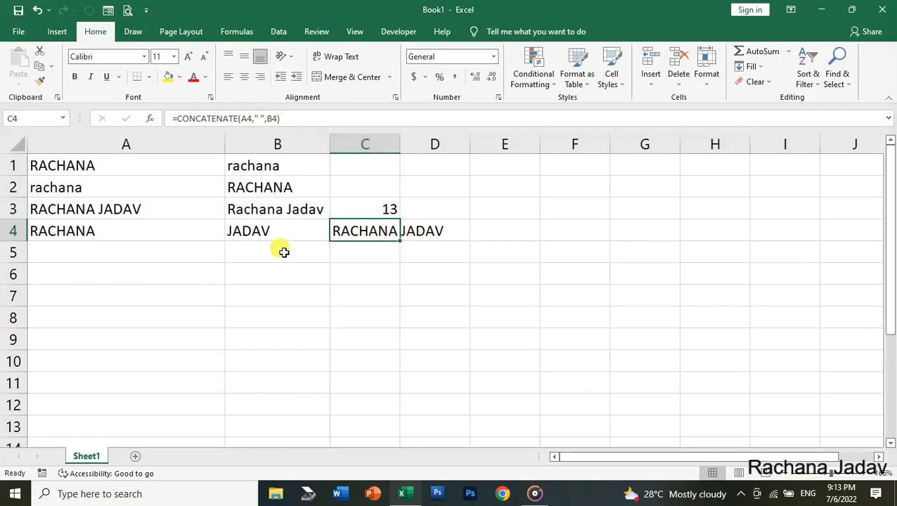
Step: Enter =A4&" "&B4 in C5 to join the names with the ampersand operator
{"action": "left_click", "coordinate": [408, 257]}
{"action": "left_click", "coordinate": [371, 253]}
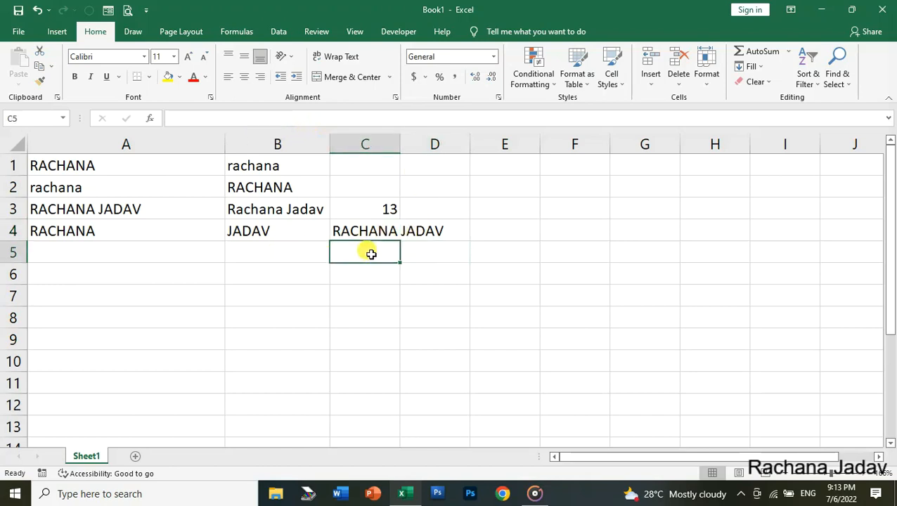
{"action": "type", "text": "="}
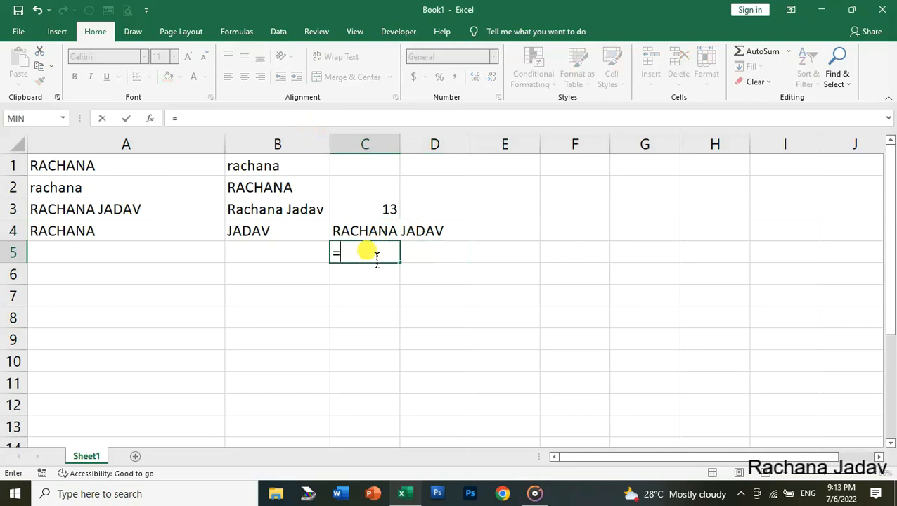
{"action": "left_click", "coordinate": [136, 230]}
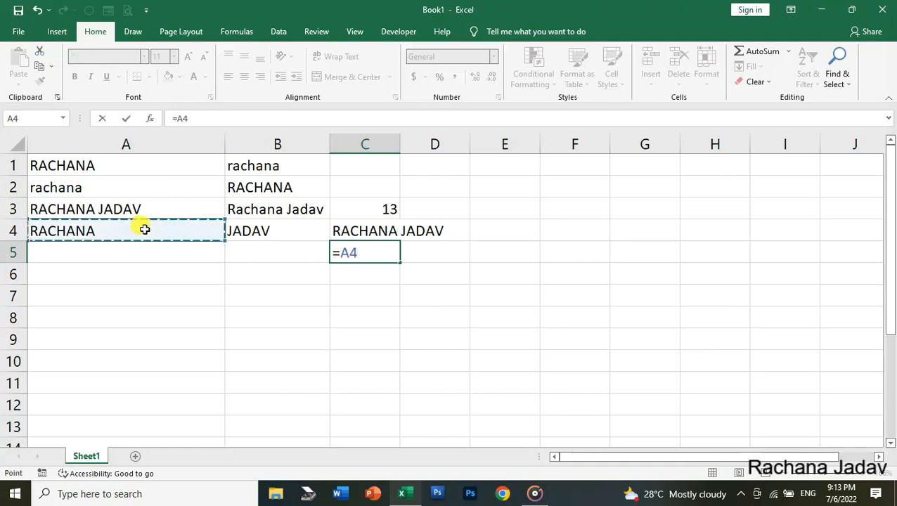
{"action": "type", "text": "&\""}
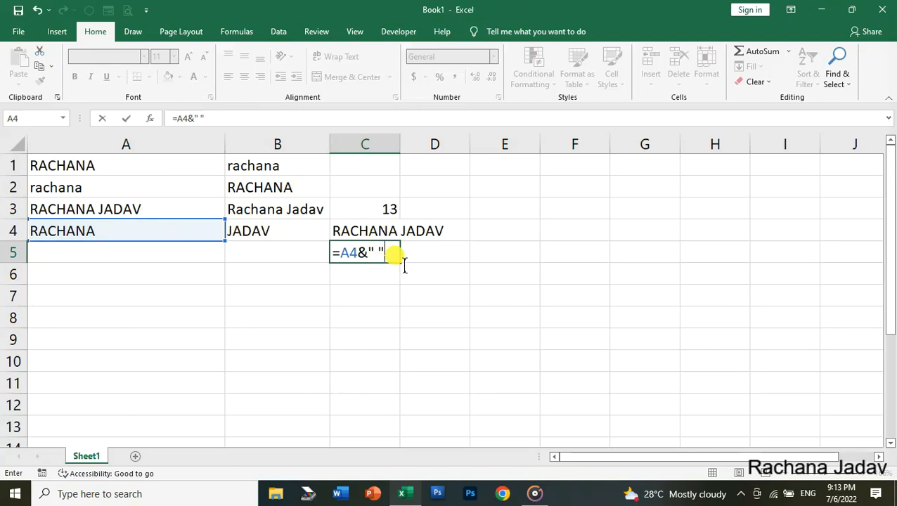
{"action": "type", "text": "&"}
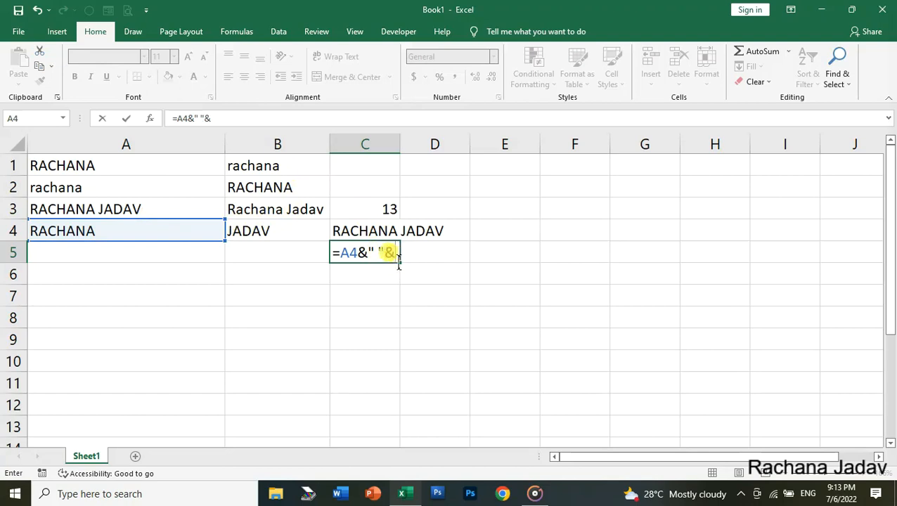
{"action": "left_click", "coordinate": [261, 232]}
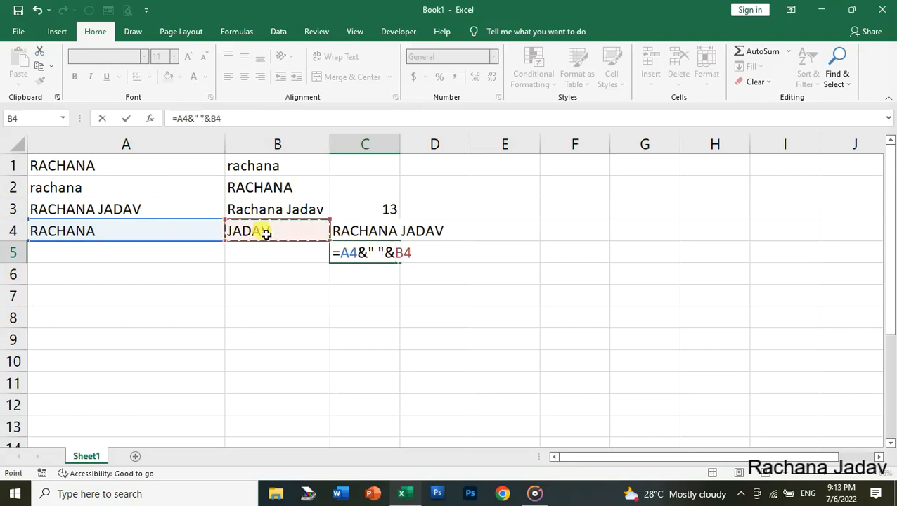
{"action": "key", "text": "Return"}
{"action": "left_click", "coordinate": [373, 255]}
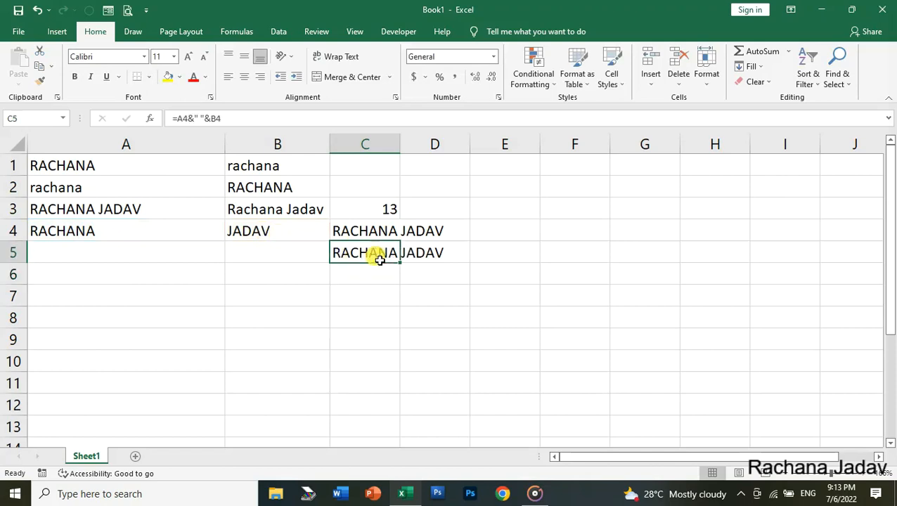